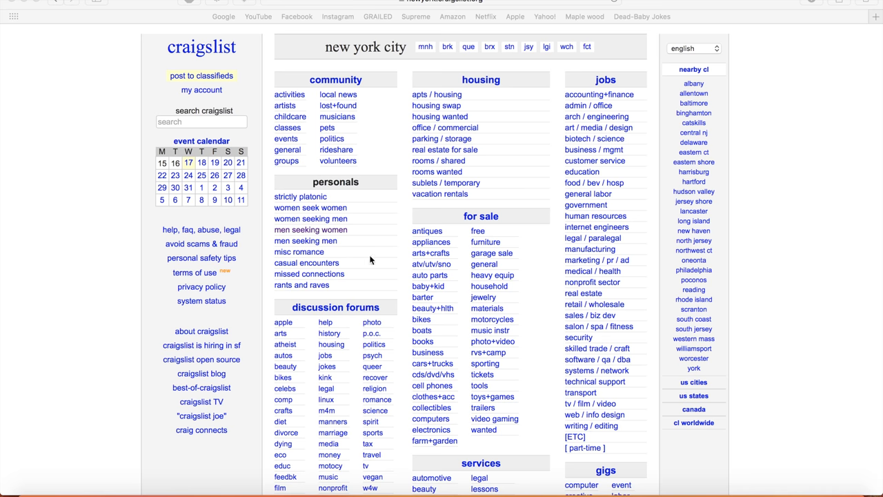
- Enter the New York 'women seeking men' personals section, reaching the age-confirmation page
{"action": "left_click", "coordinate": [329, 219]}
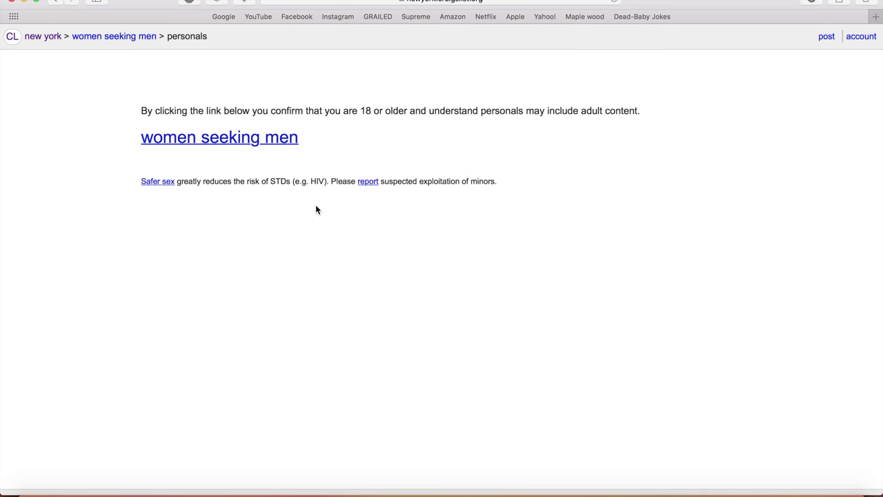